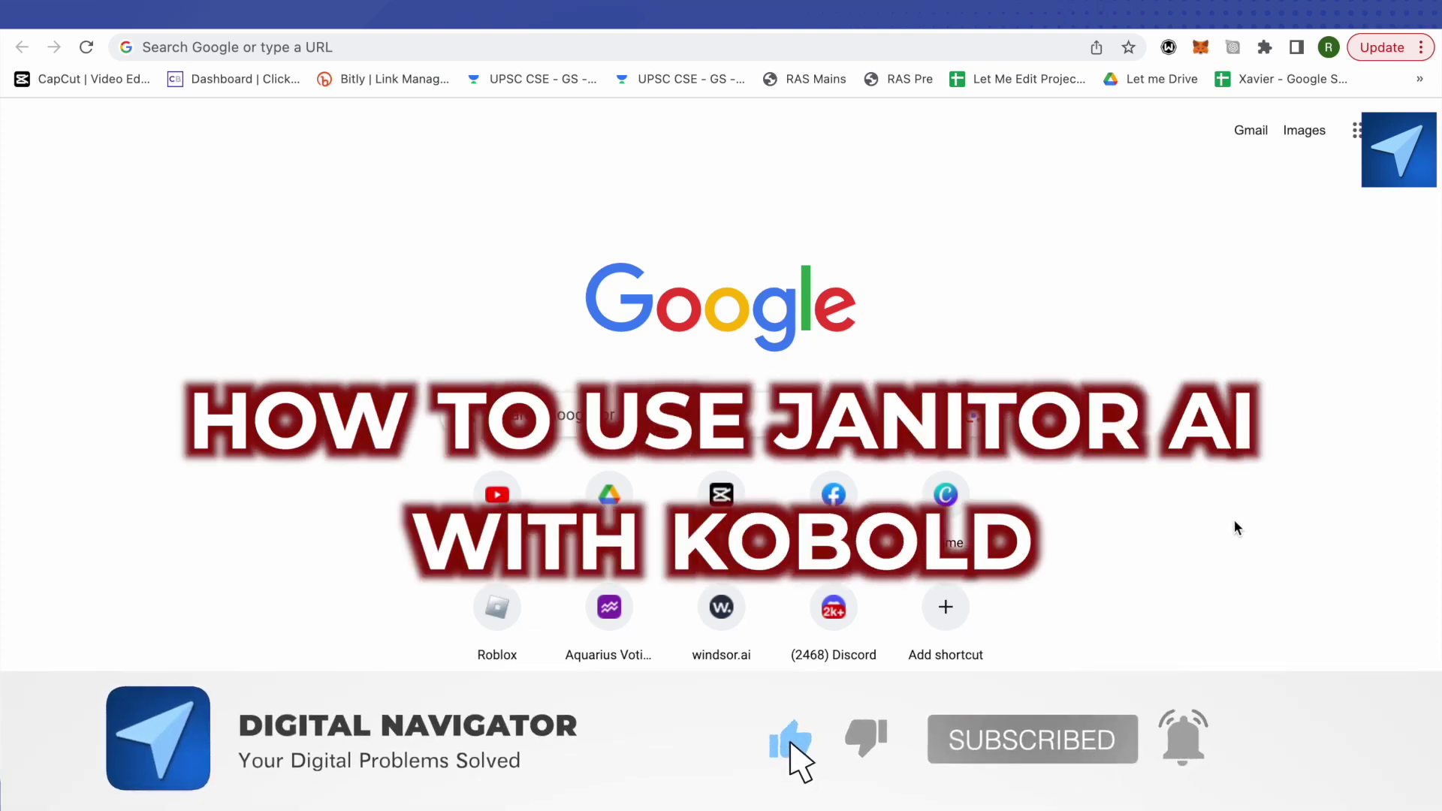
Step: Switch to JanitorAI, reach the popular characters page and the Amazor character's chat
left_click(999, 25)
left_click(1039, 30)
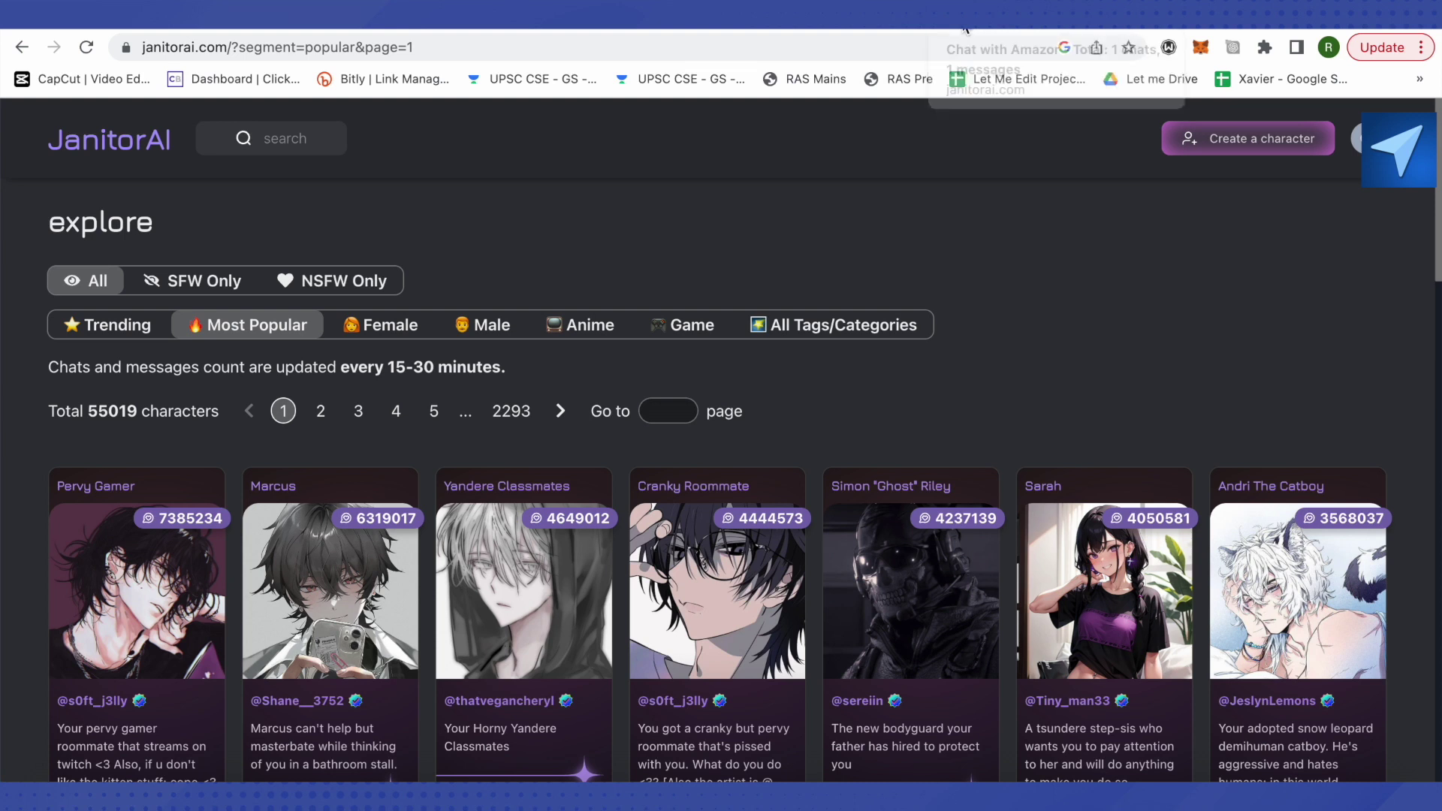
left_click(966, 27)
scroll(369, 532, "down", 5)
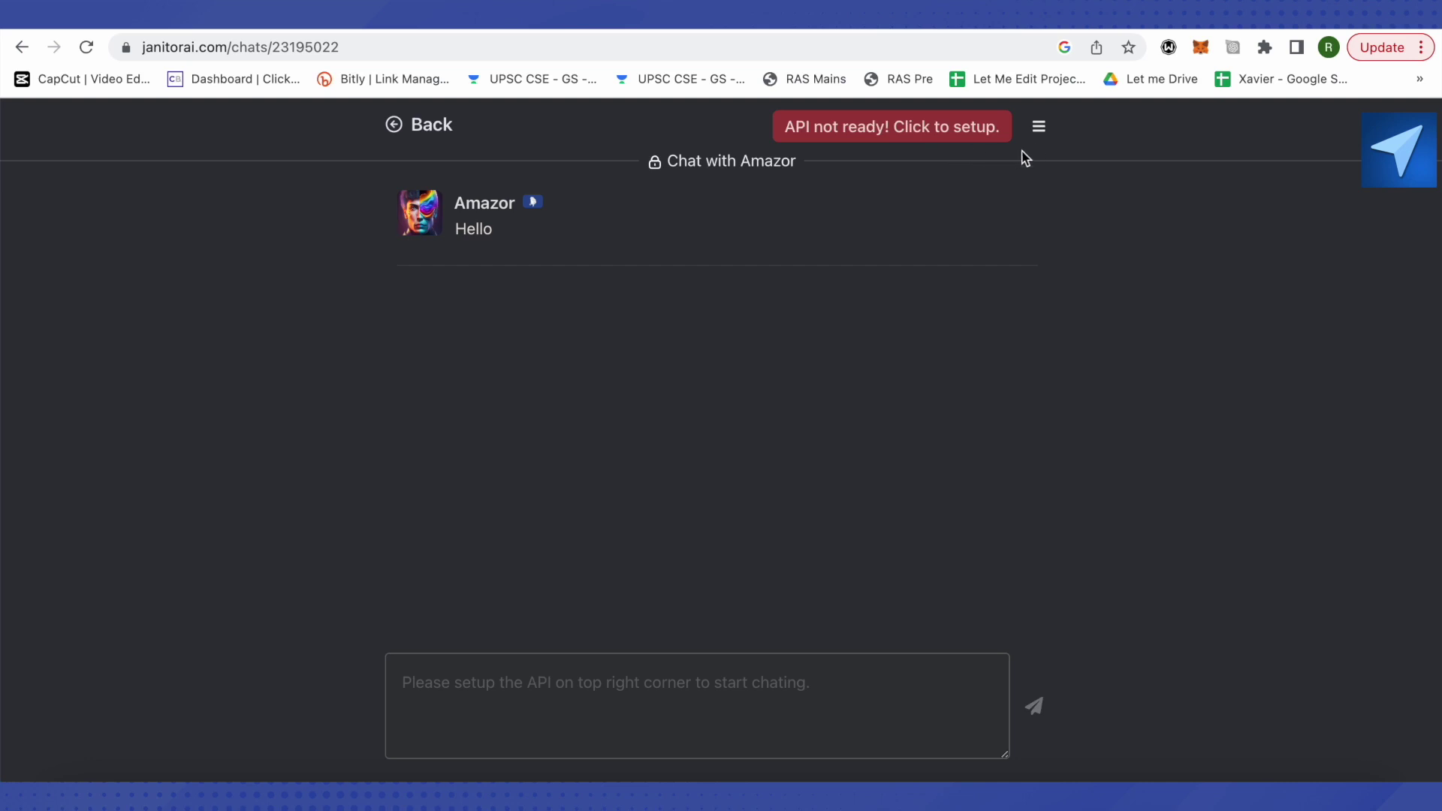
Step: Choose Kobold AI as the chat API in JanitorAI's API Settings
left_click(1046, 132)
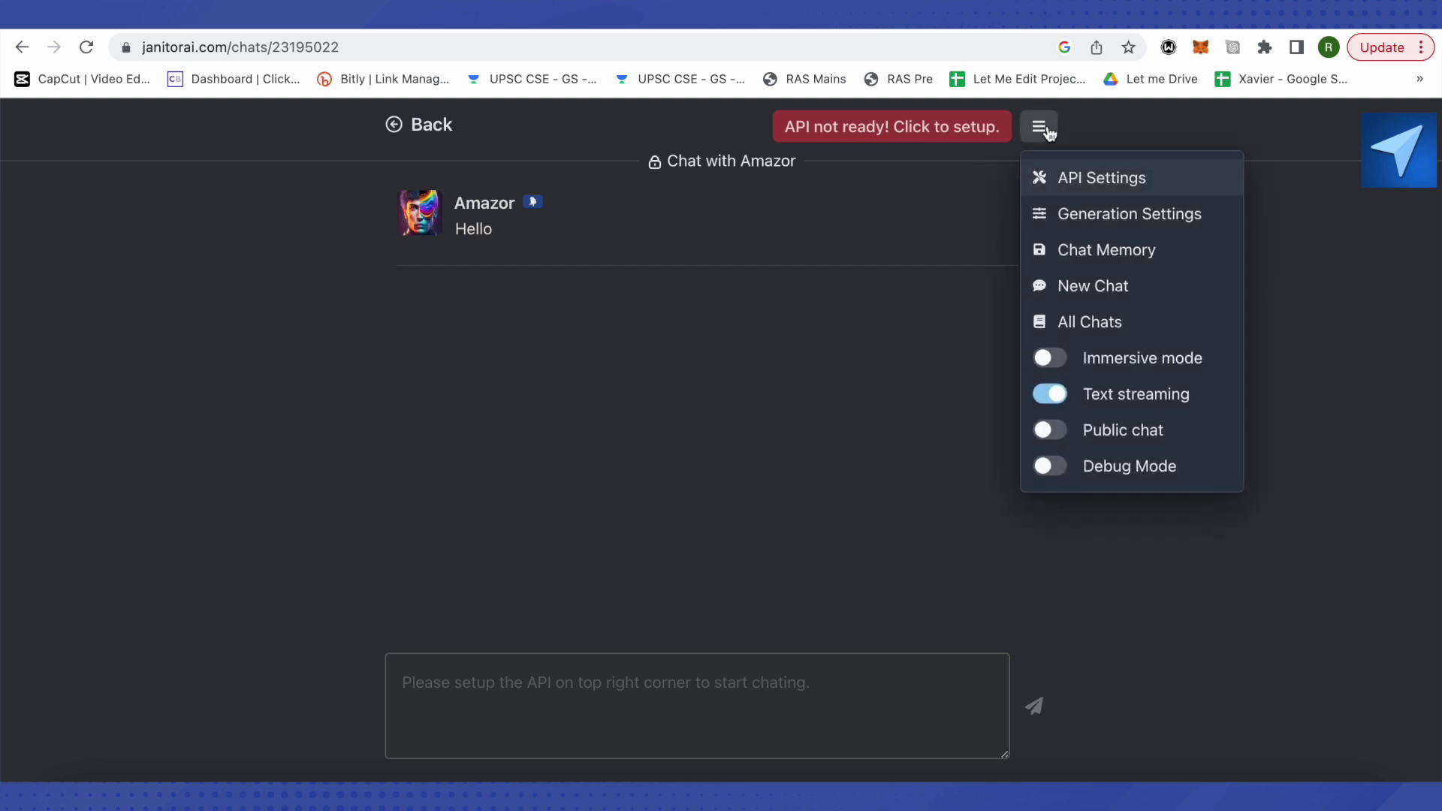
left_click(1103, 181)
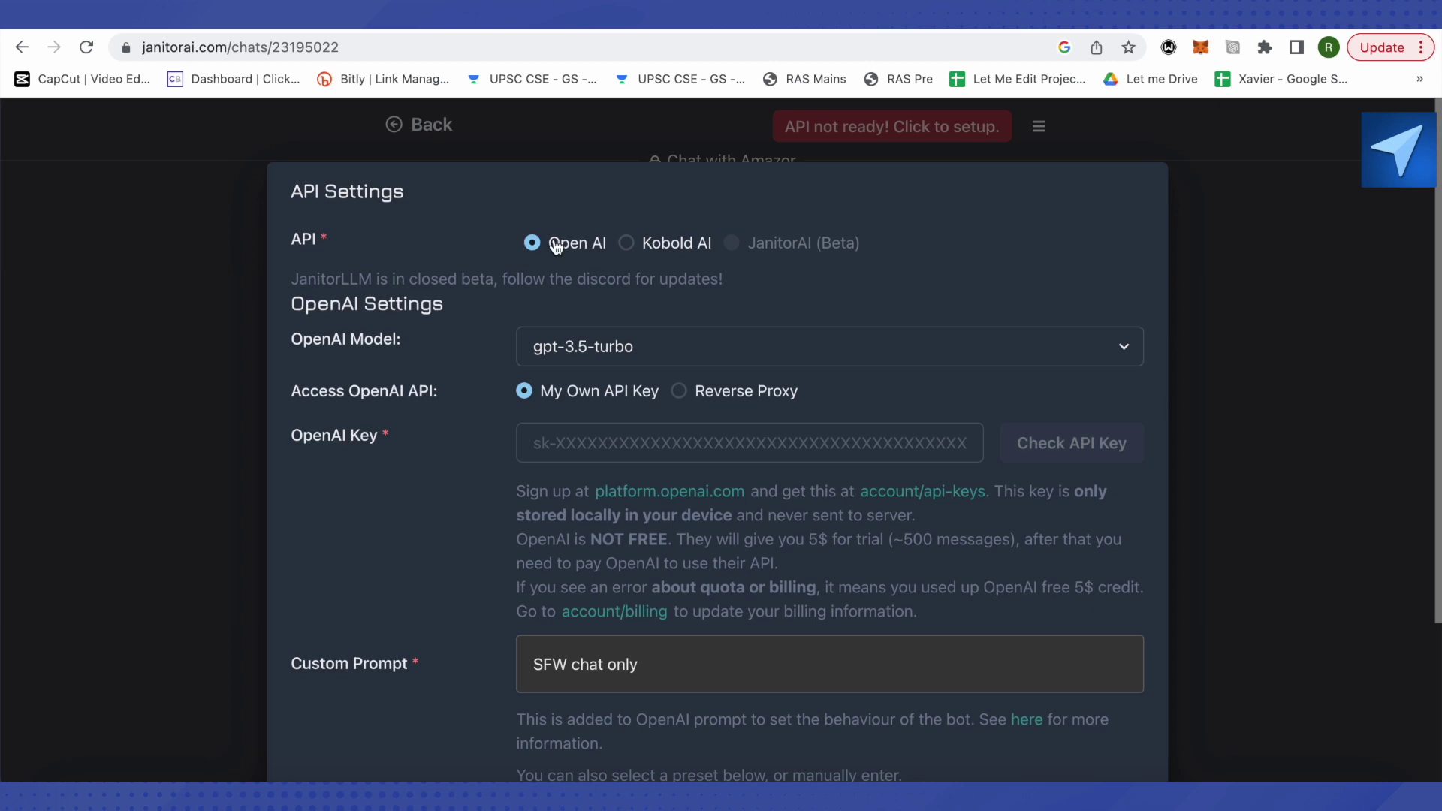
left_click(628, 243)
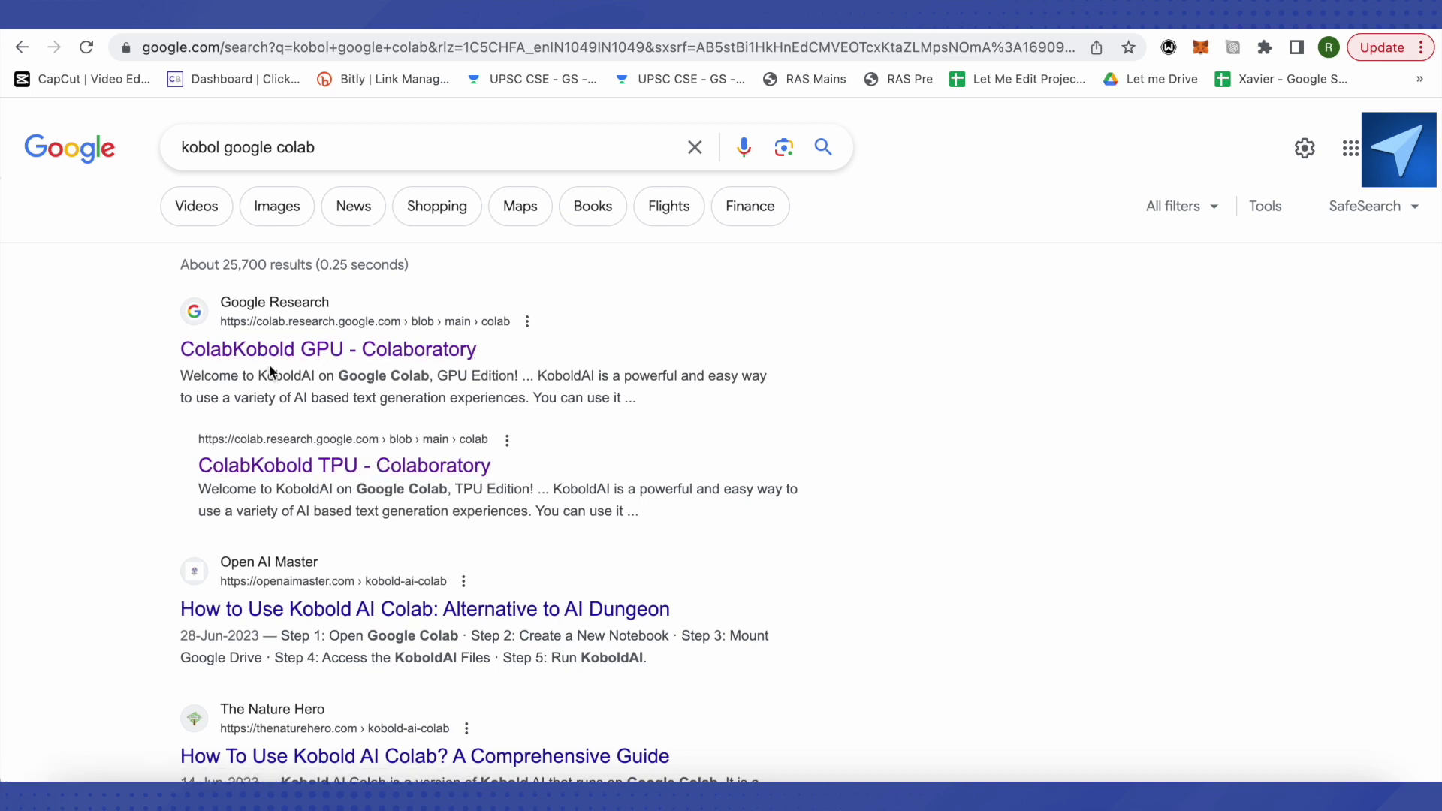
Step: Switch to the ColabKobold TPU notebook opened from the search results
left_click(1161, 29)
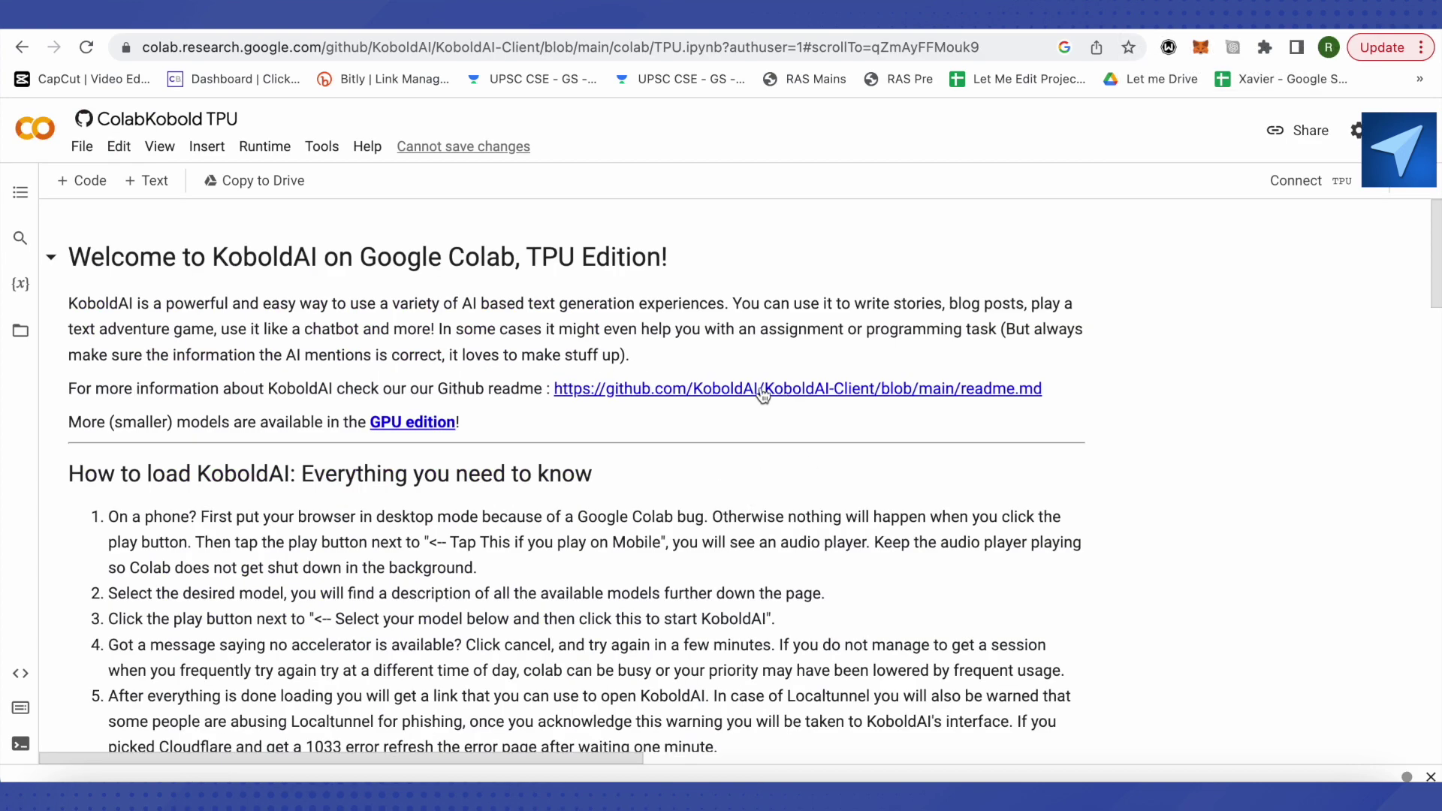
scroll(642, 370, "down", 3)
scroll(648, 371, "down", 5)
scroll(651, 378, "up", 8)
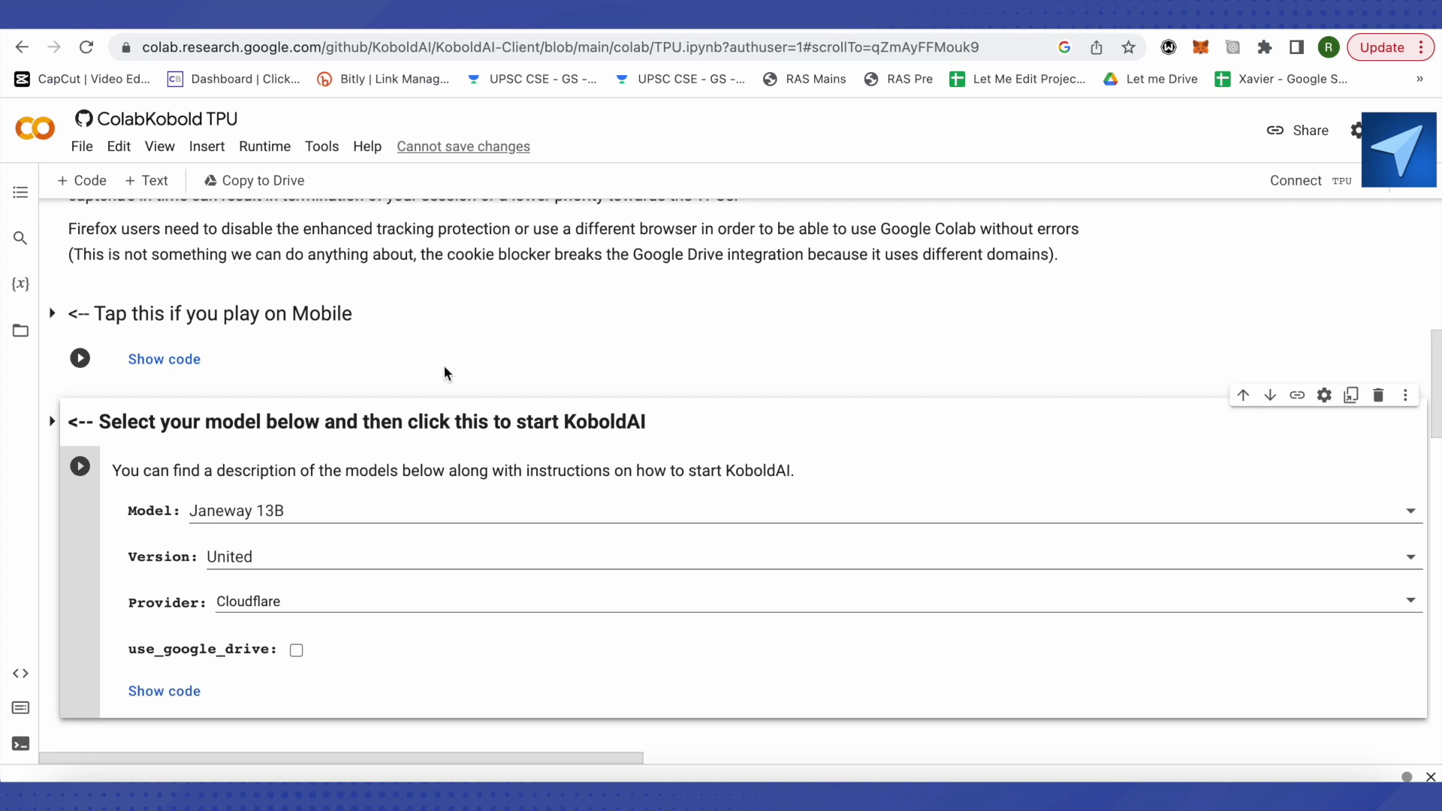
Step: Expand the 'Tap this if you play on Mobile' section and focus the model-selection cell
left_click(52, 315)
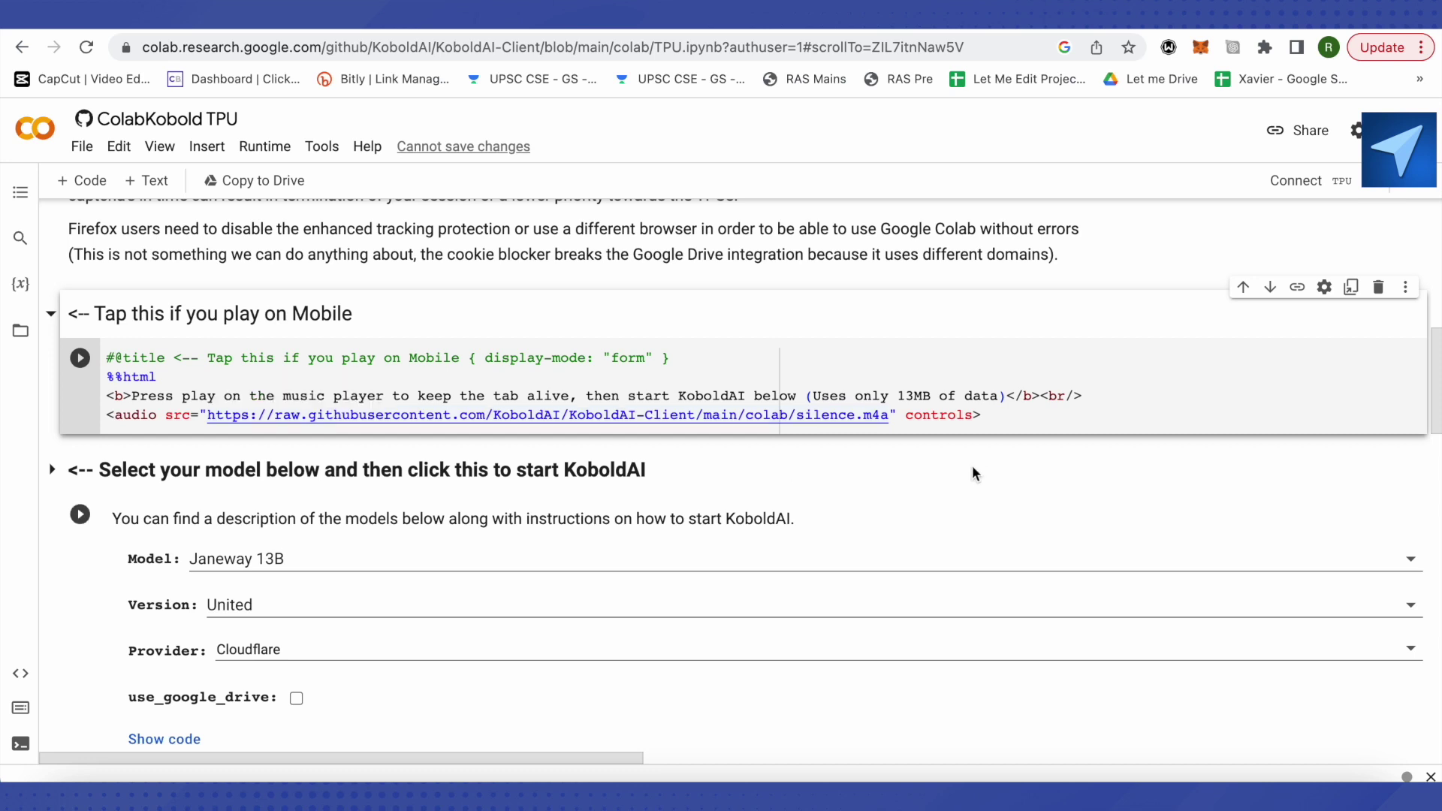
scroll(980, 463, "down", 3)
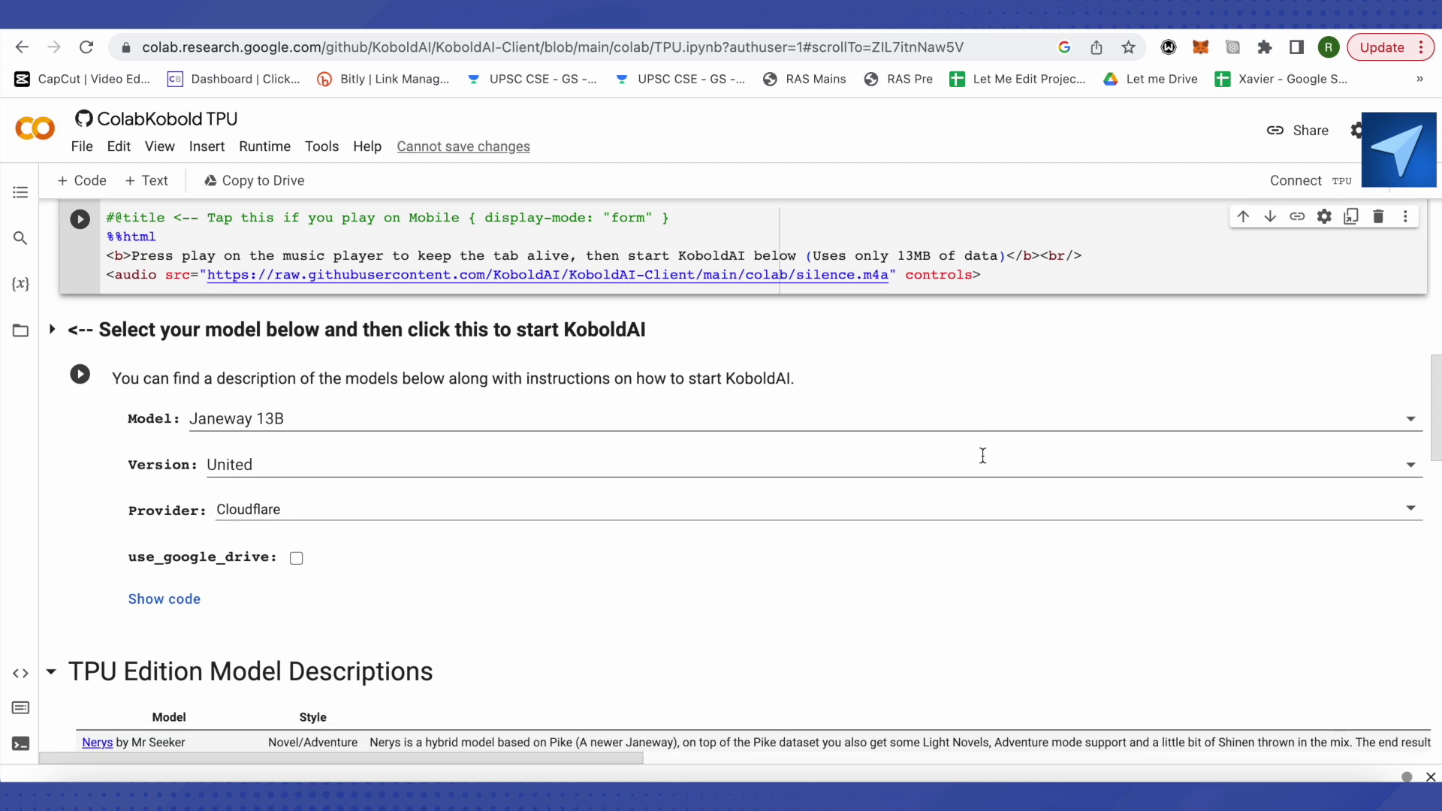
scroll(981, 455, "up", 2)
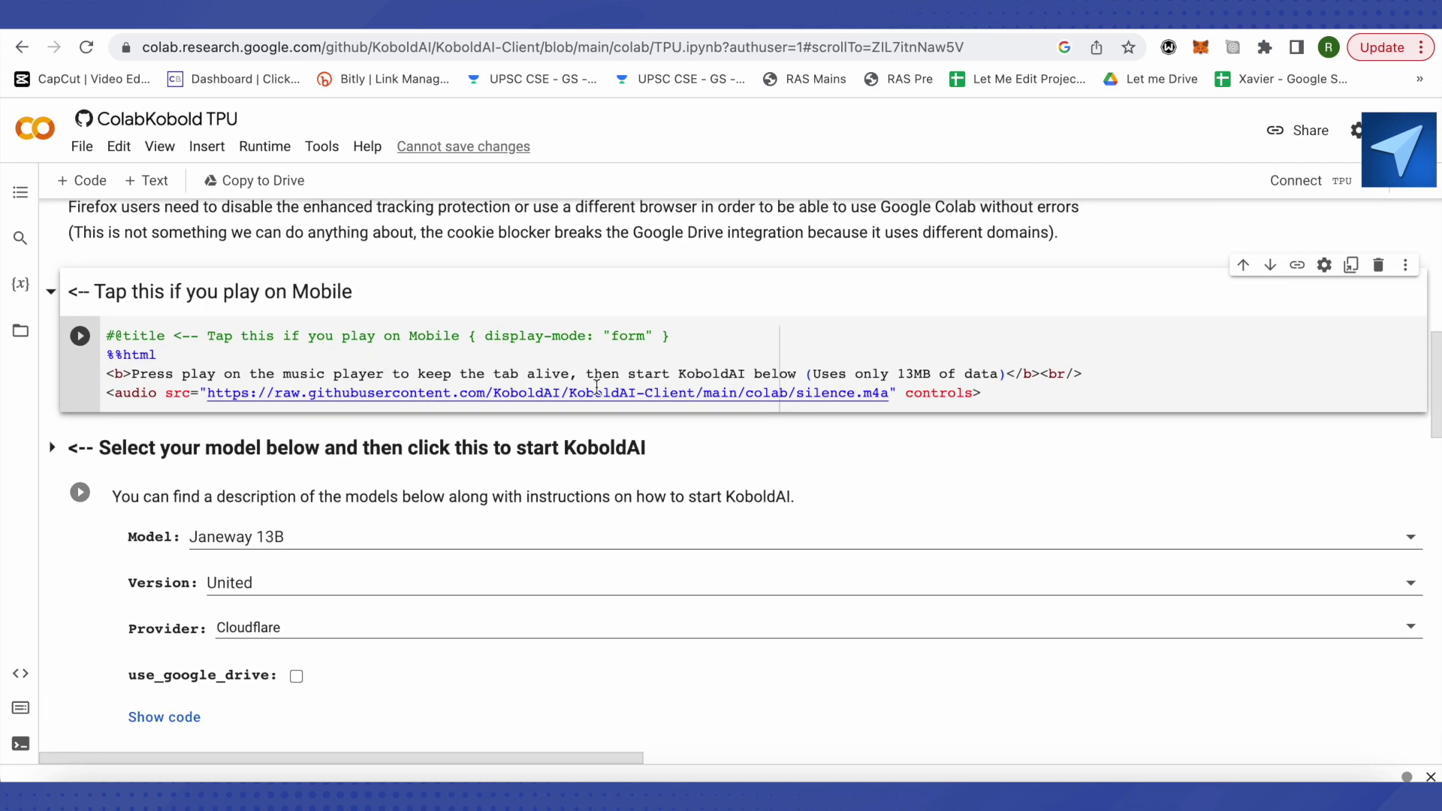
scroll(666, 395, "down", 3)
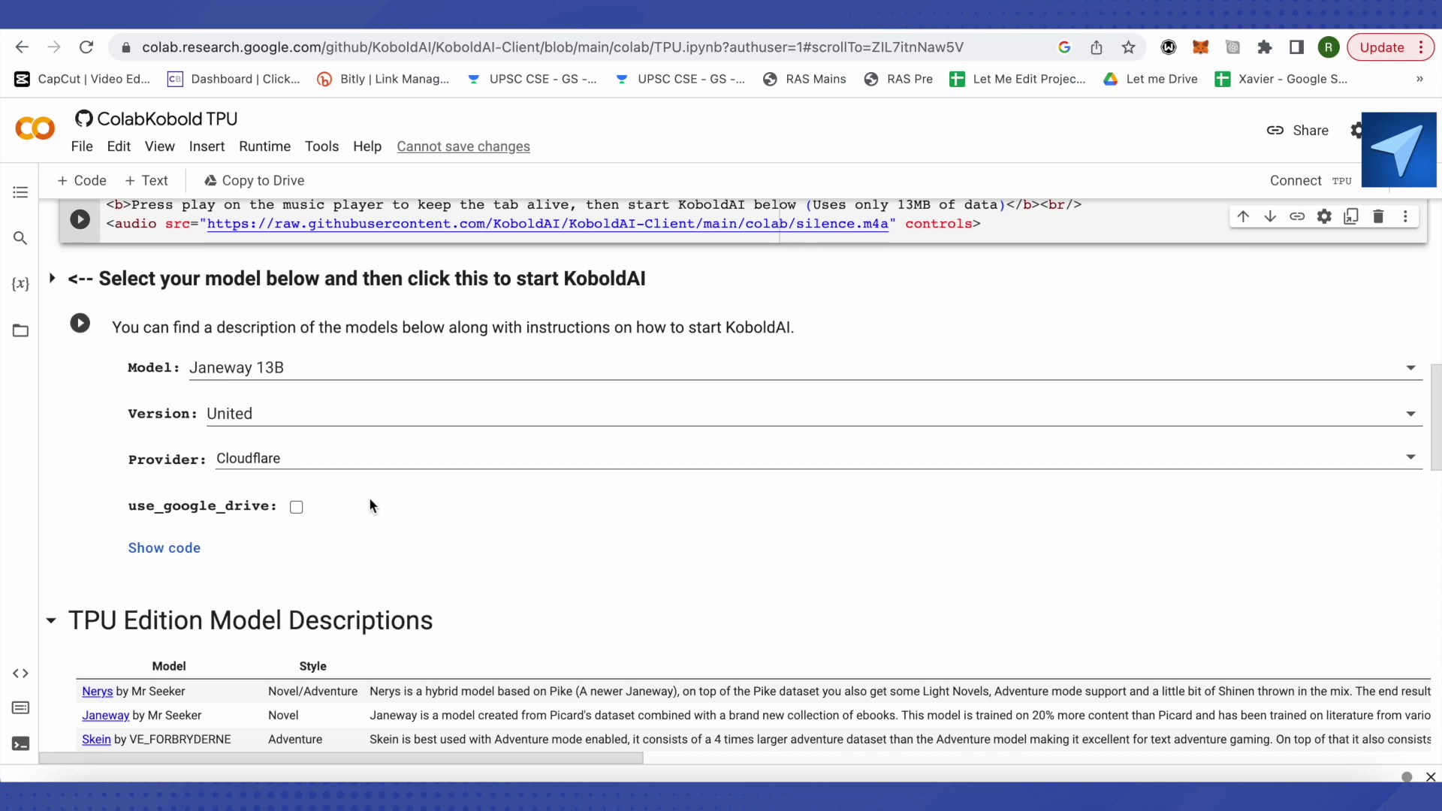
left_click(288, 368)
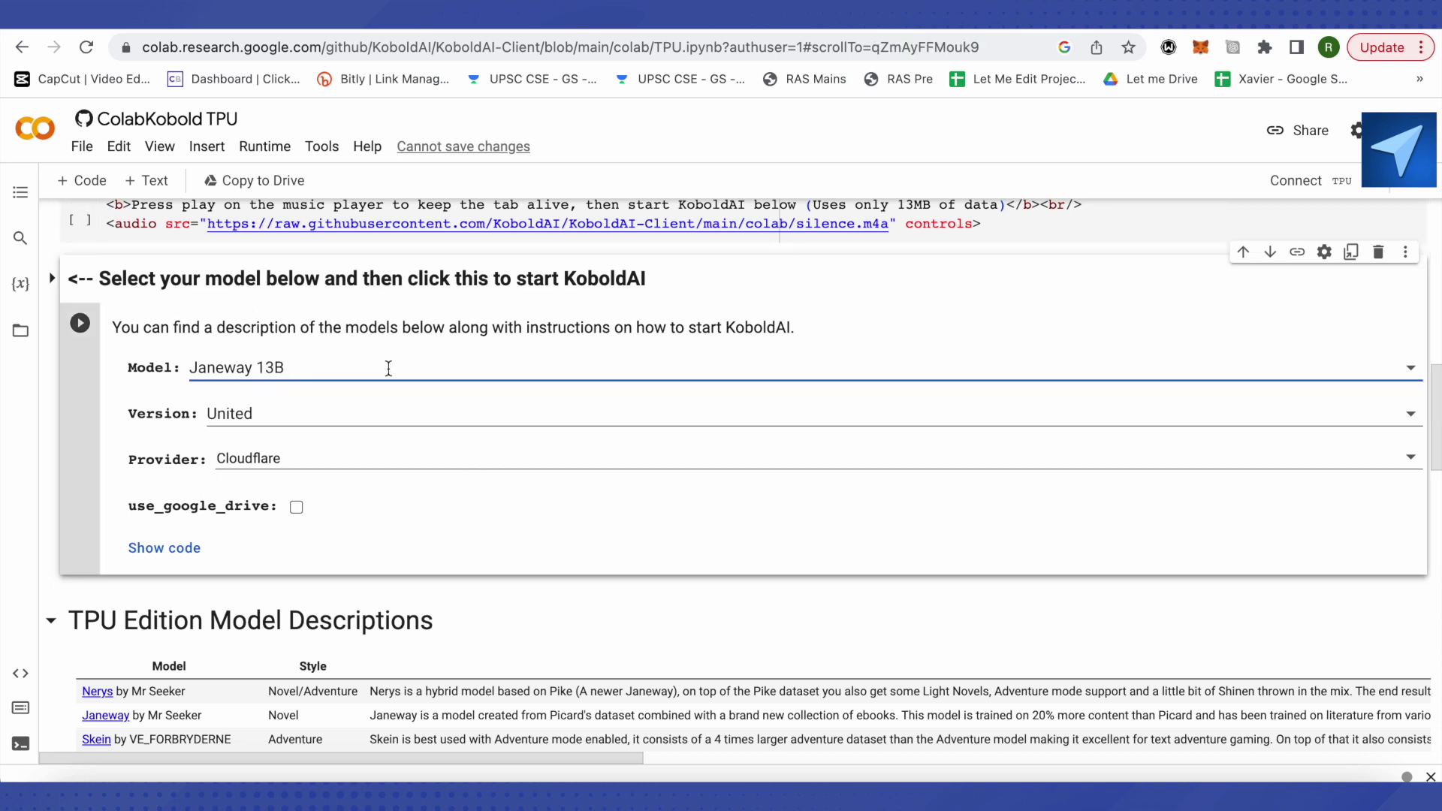
left_click(1410, 370)
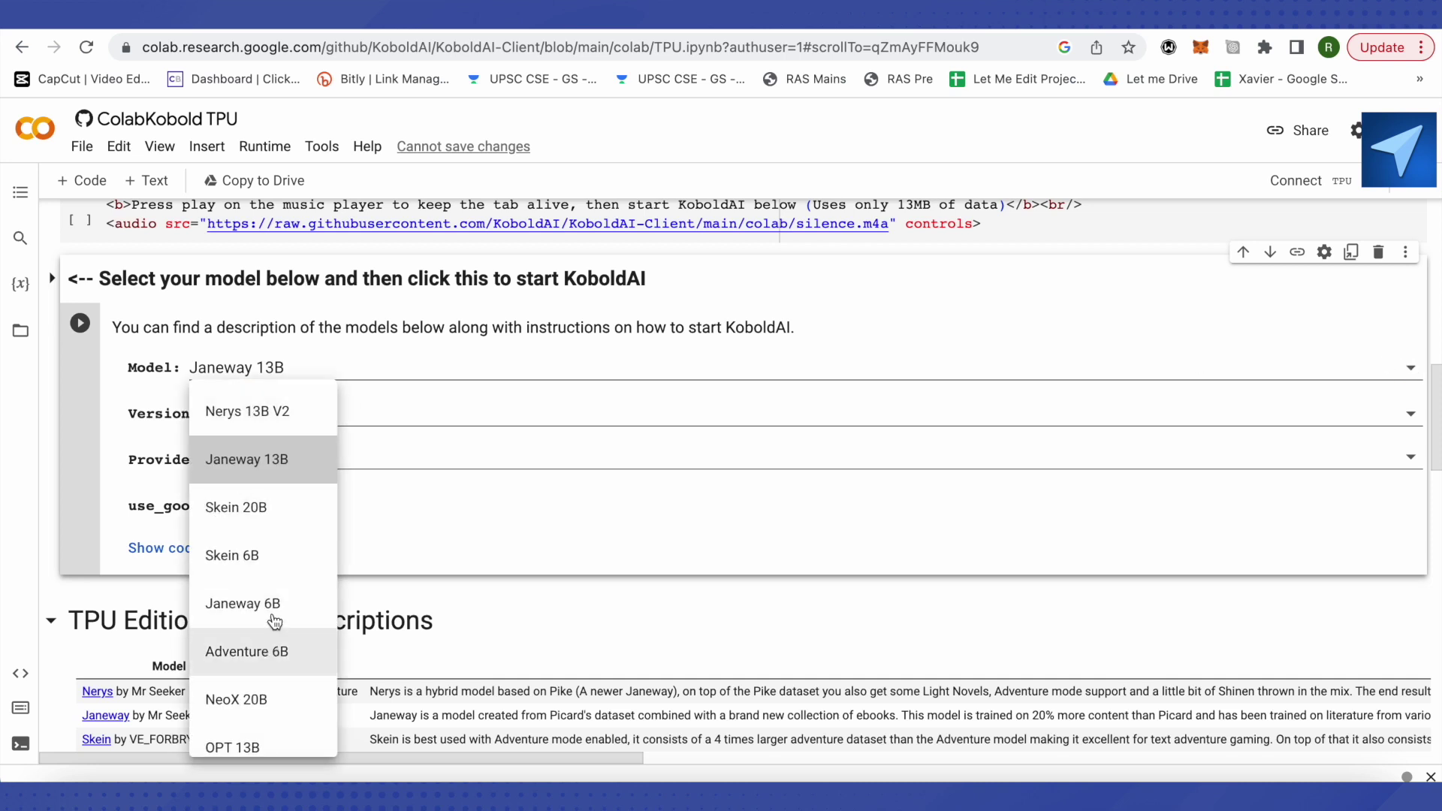
left_click(229, 469)
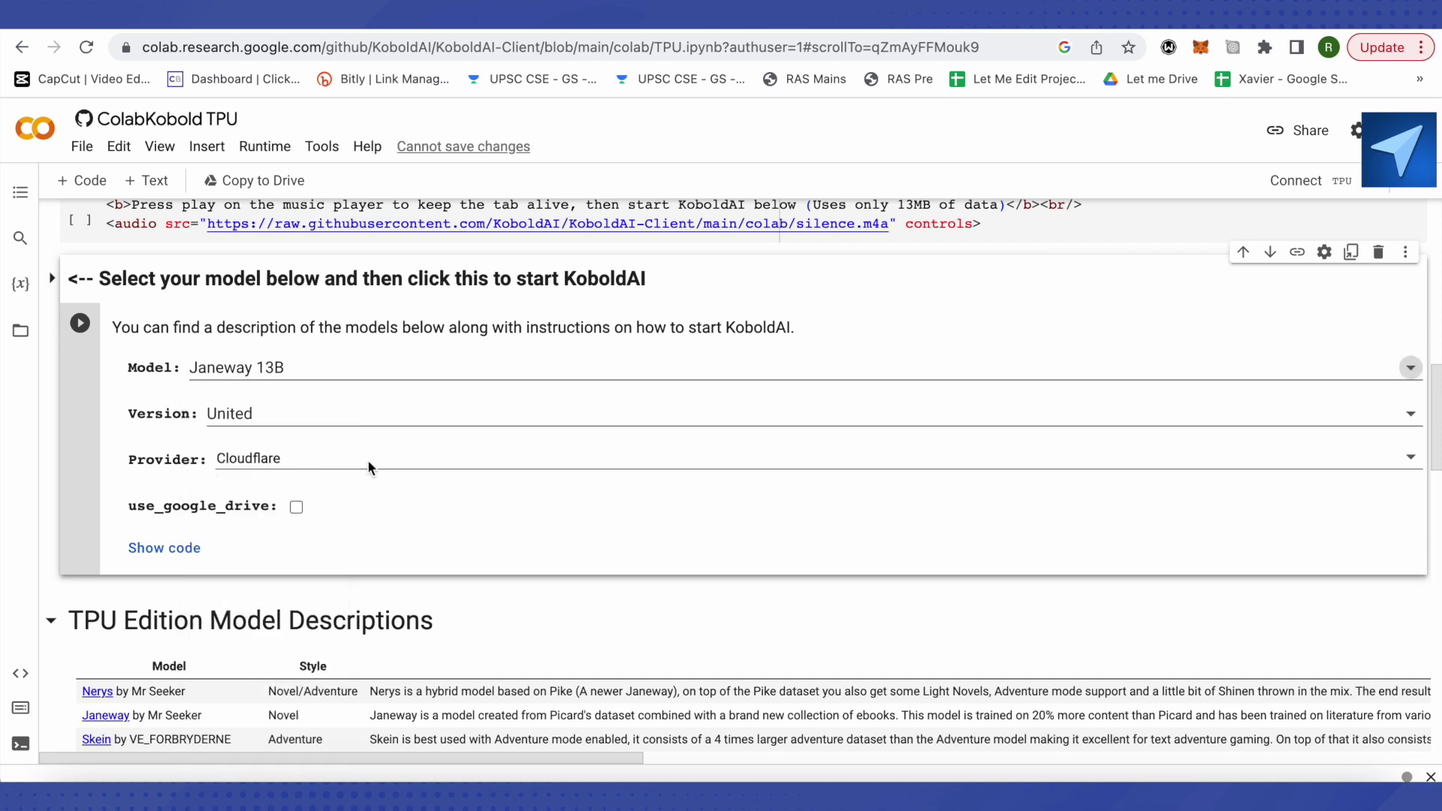
left_click(1408, 416)
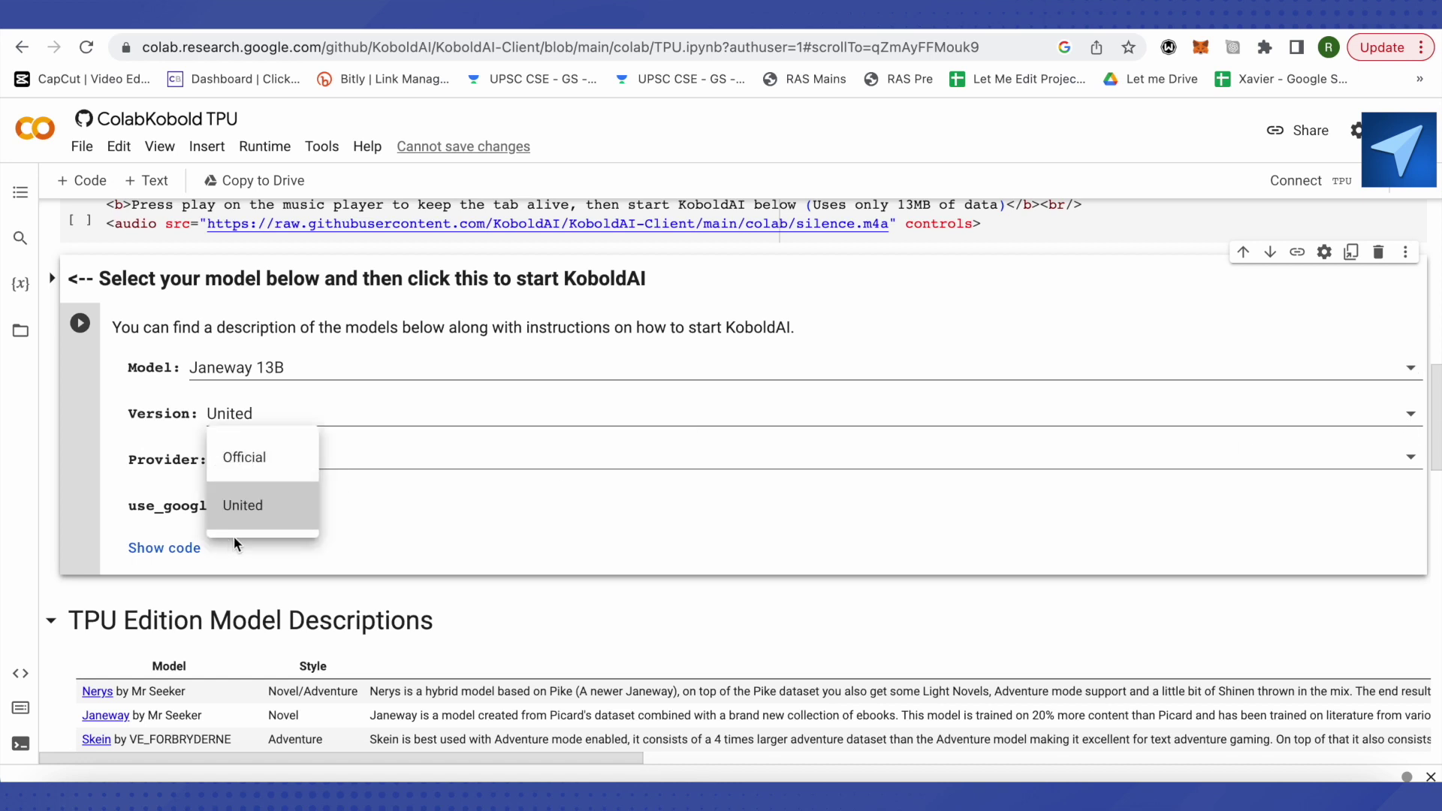
left_click(255, 509)
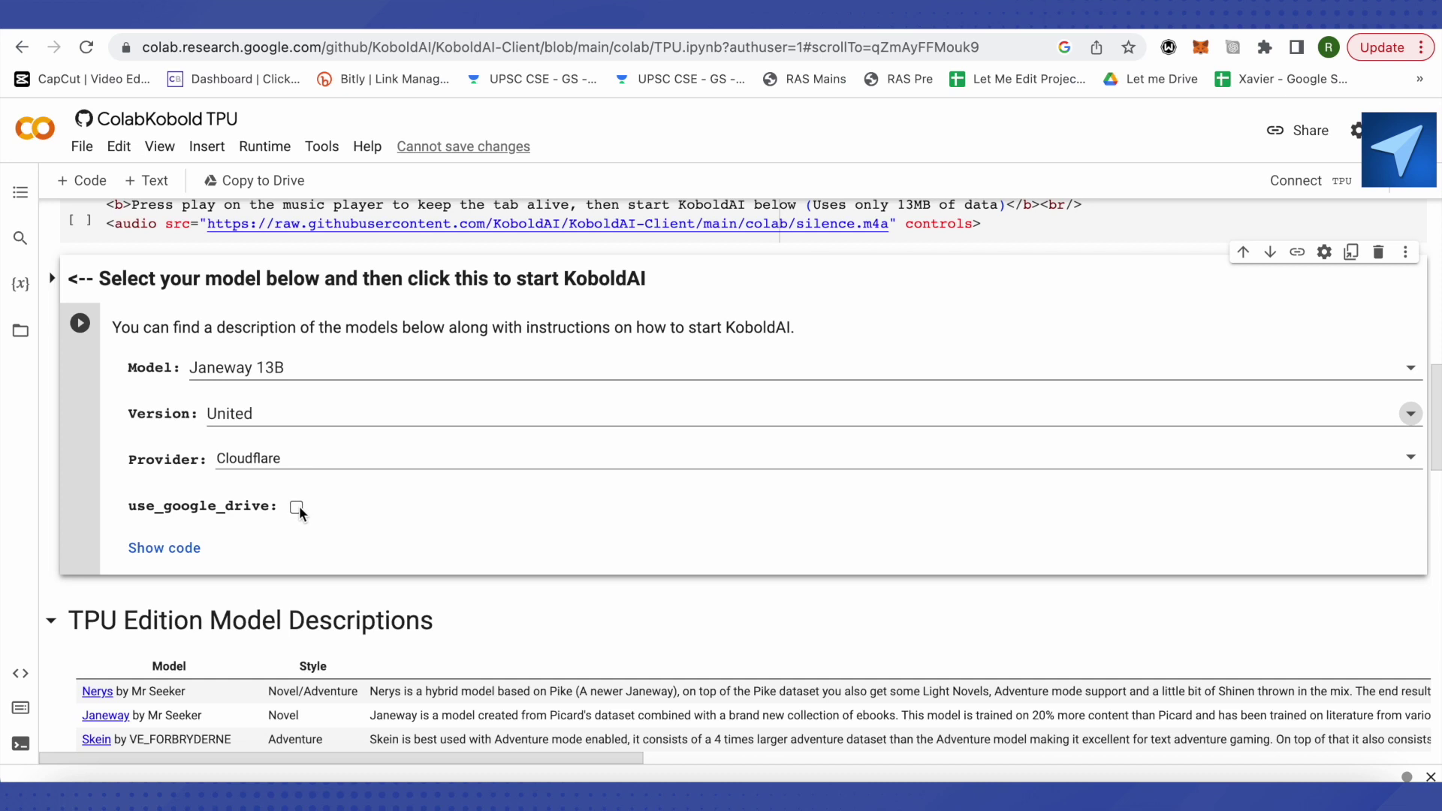
Step: Run the KoboldAI model cell, choosing 'Run anyway' on the authorship warning
left_click(80, 326)
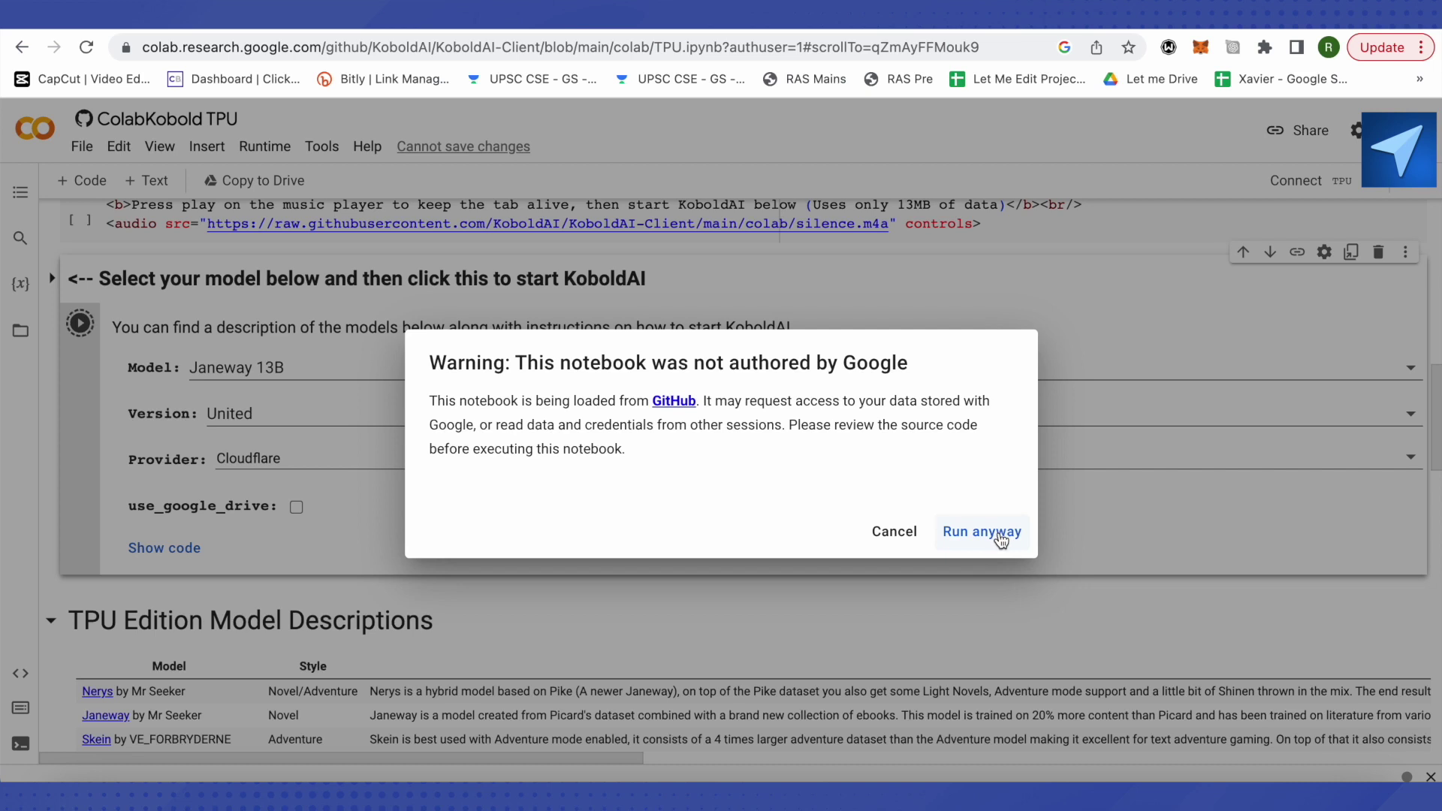
left_click(1000, 543)
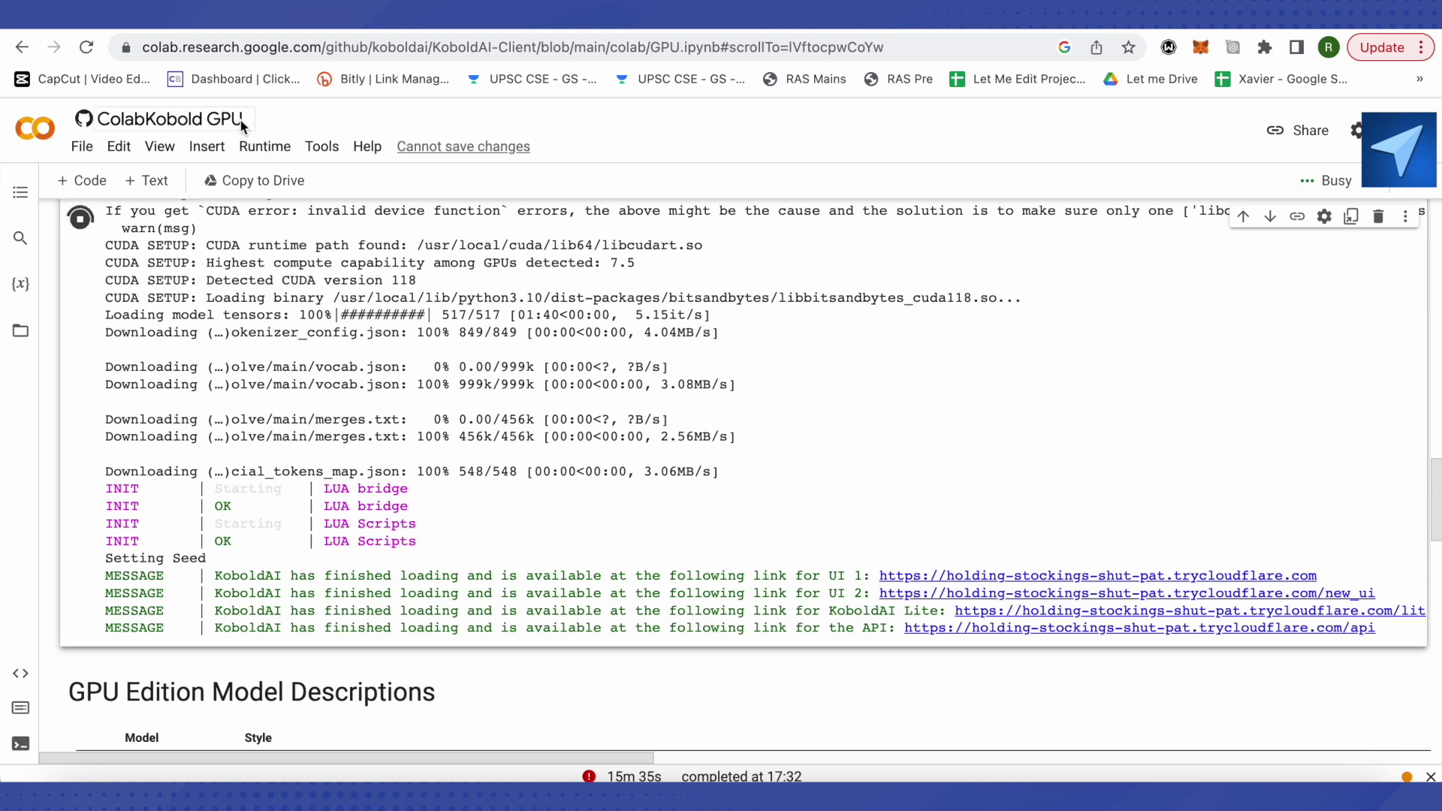
Step: Select the KoboldAI API link on the last MESSAGE line for copying
left_click_drag(1377, 627, 909, 623)
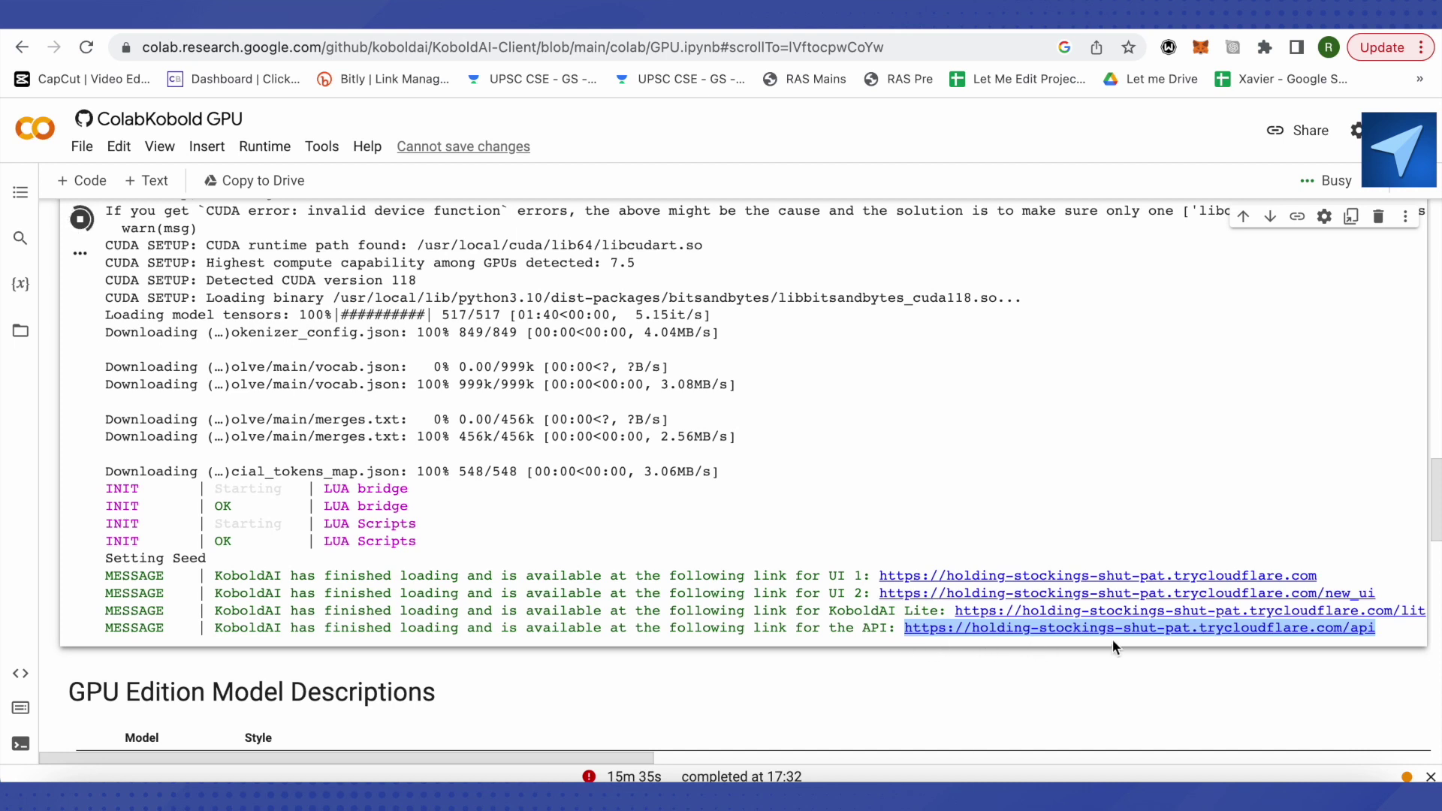
scroll(460, 650, "down", 1)
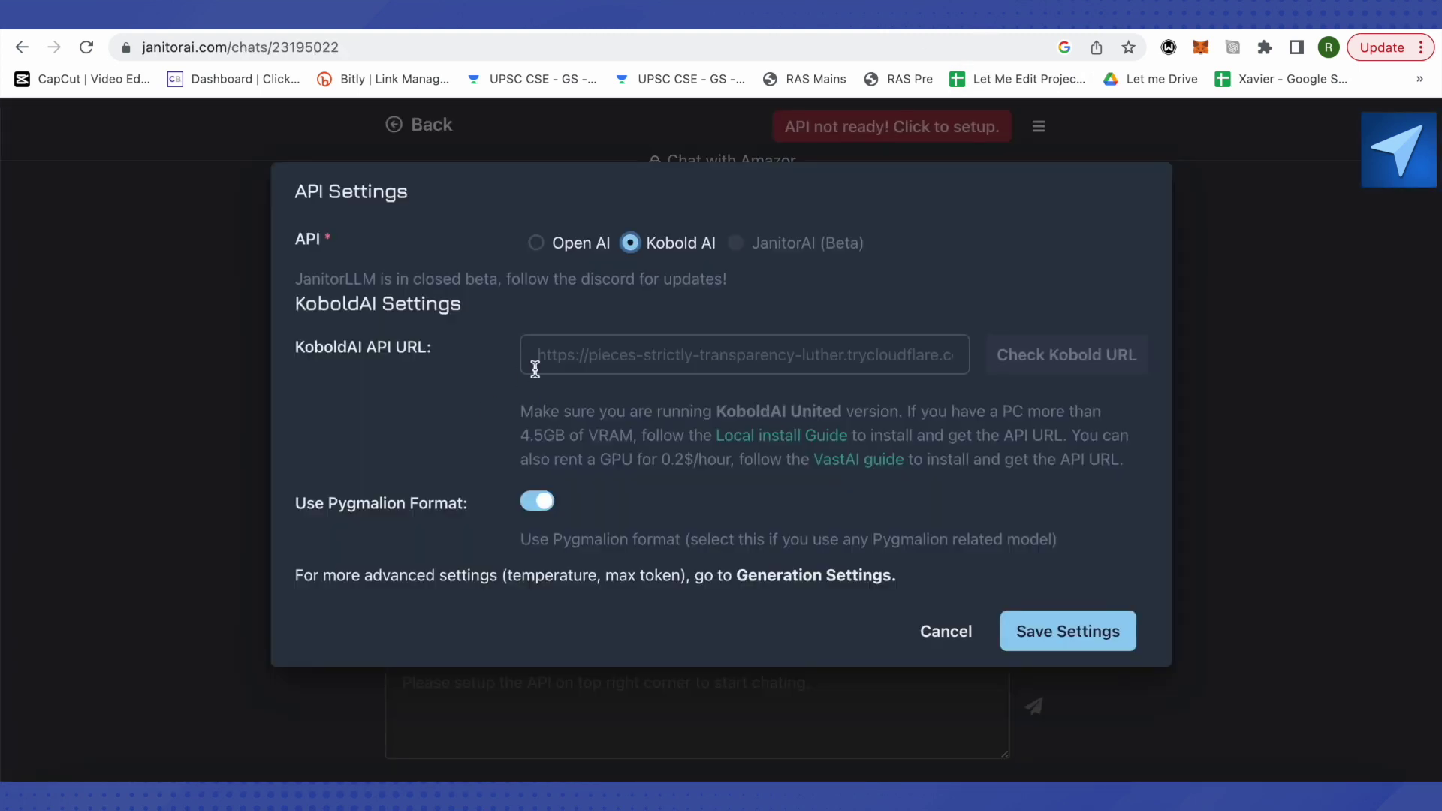
Step: Paste the trycloudflare API link as the KoboldAI API URL and save, so the chat shows 'Using kobold'
left_click(571, 359)
type("https://holding-stockings-shut-pat.trycloudflare.com/api")
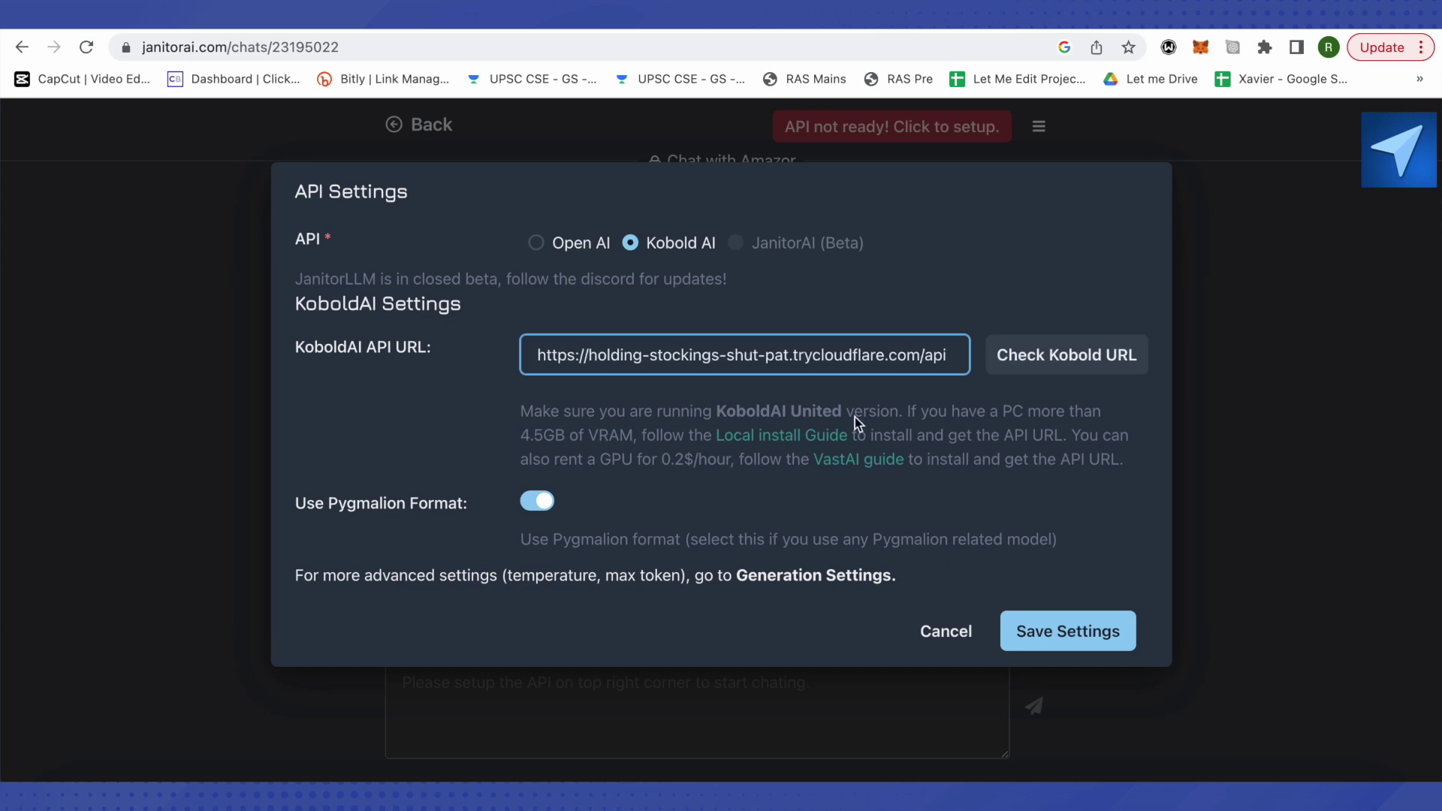
left_click(1081, 632)
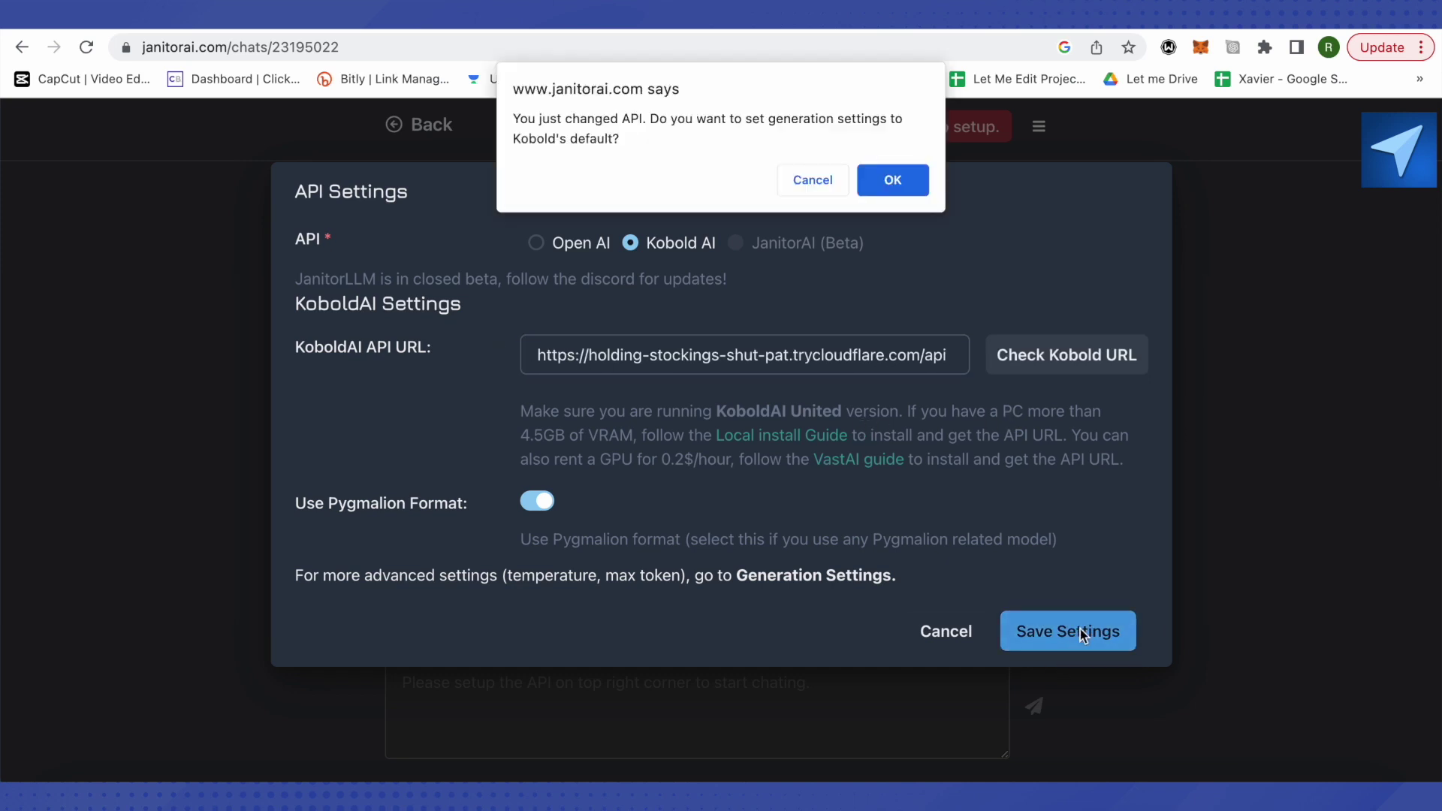
left_click(892, 183)
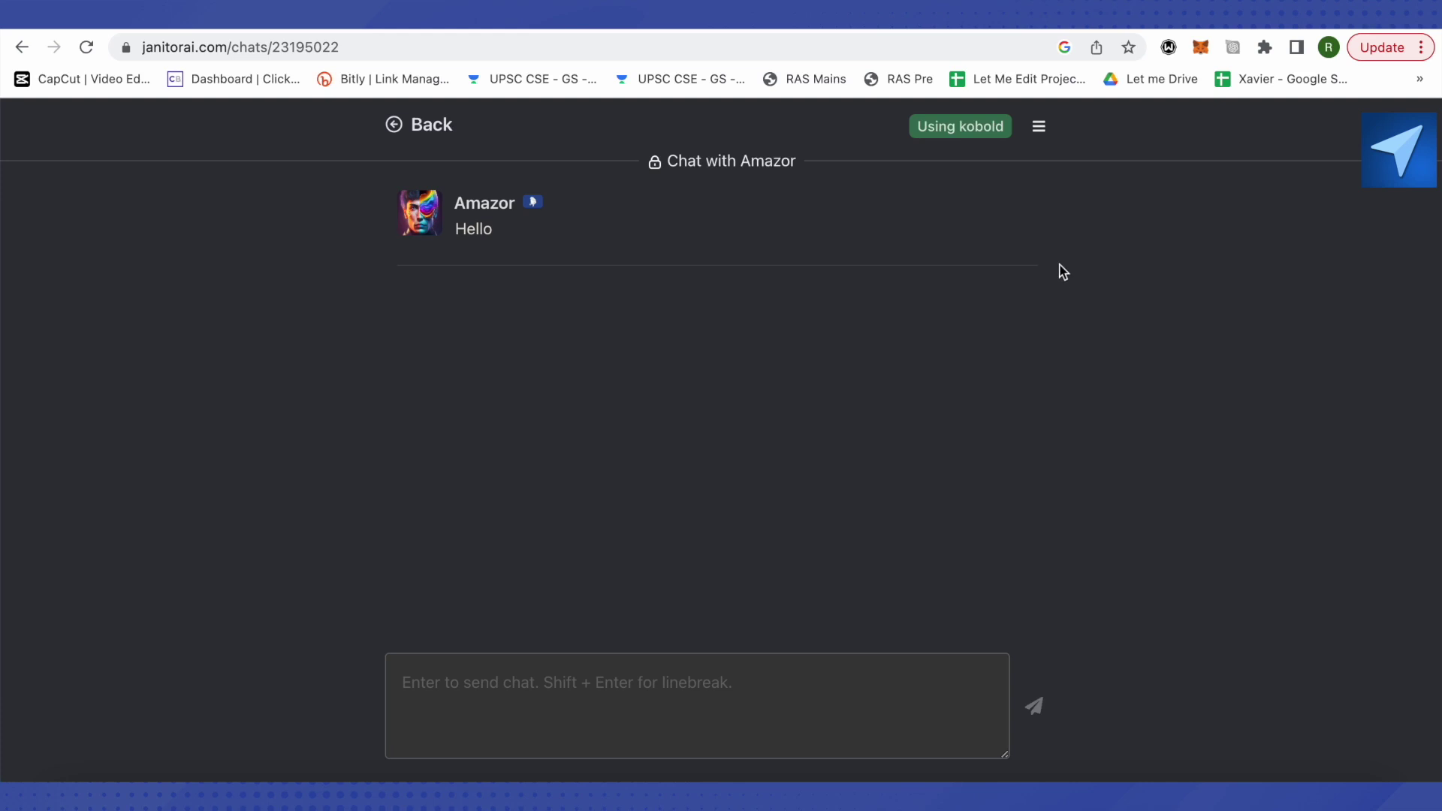
left_click(1039, 127)
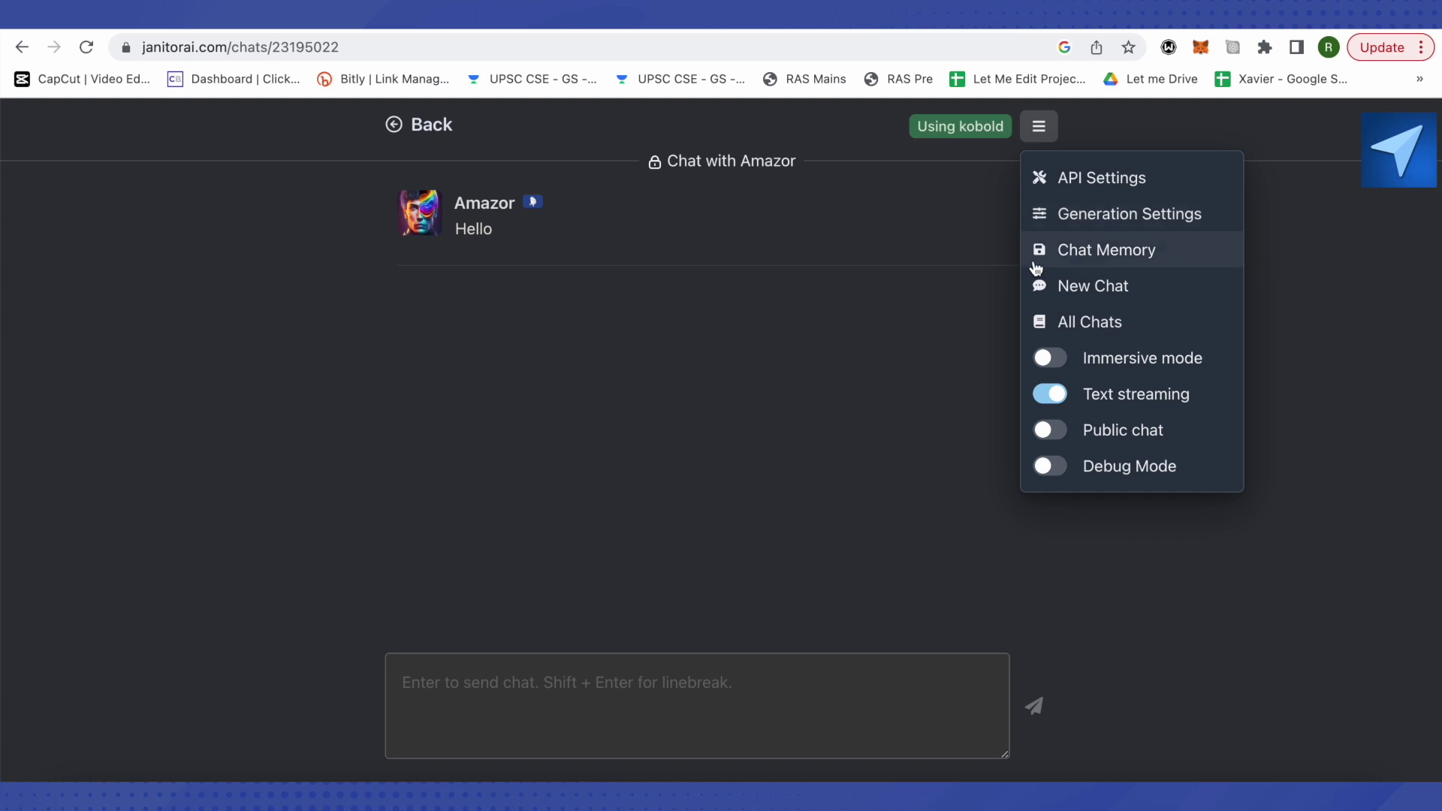
left_click(1099, 223)
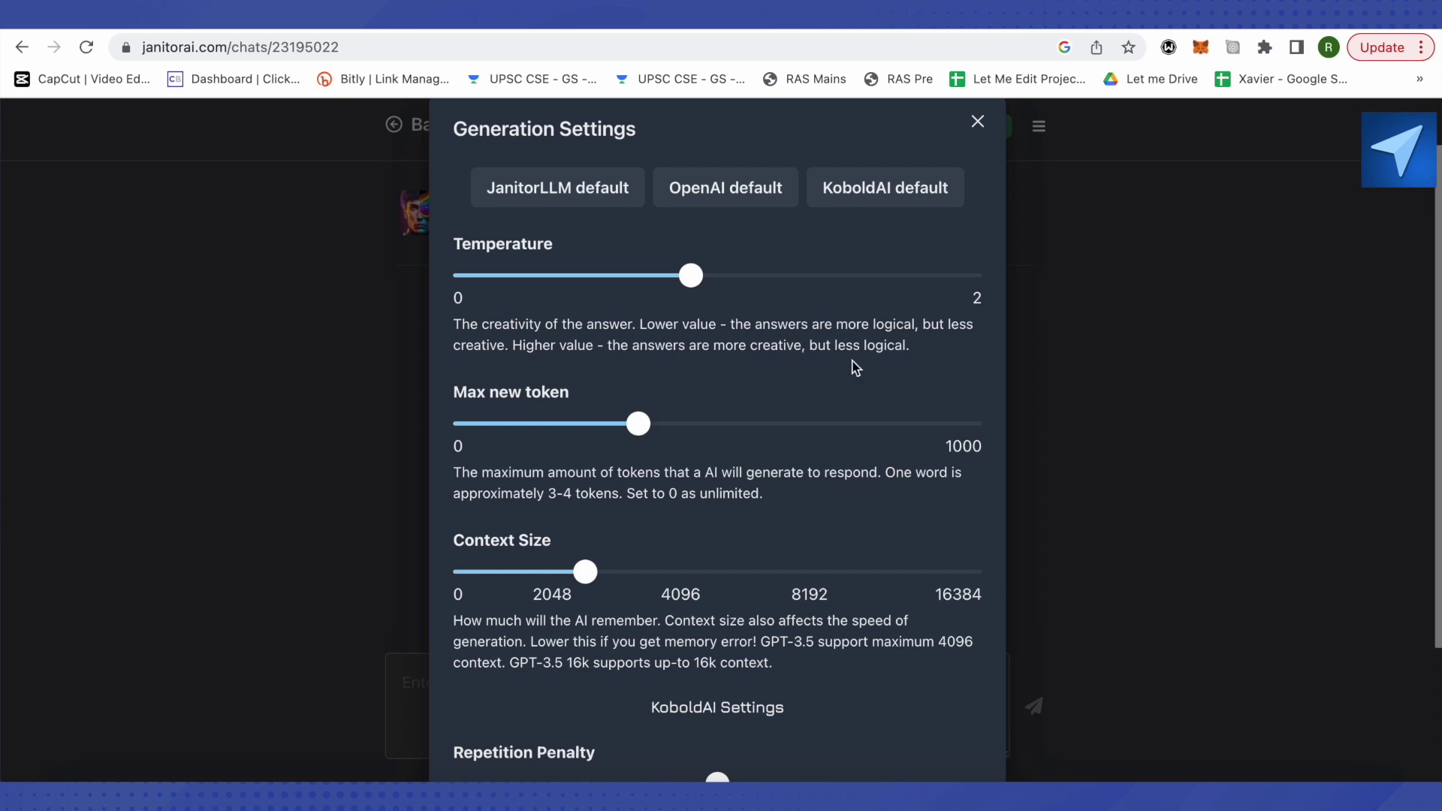
scroll(863, 367, "up", 2)
left_click(978, 188)
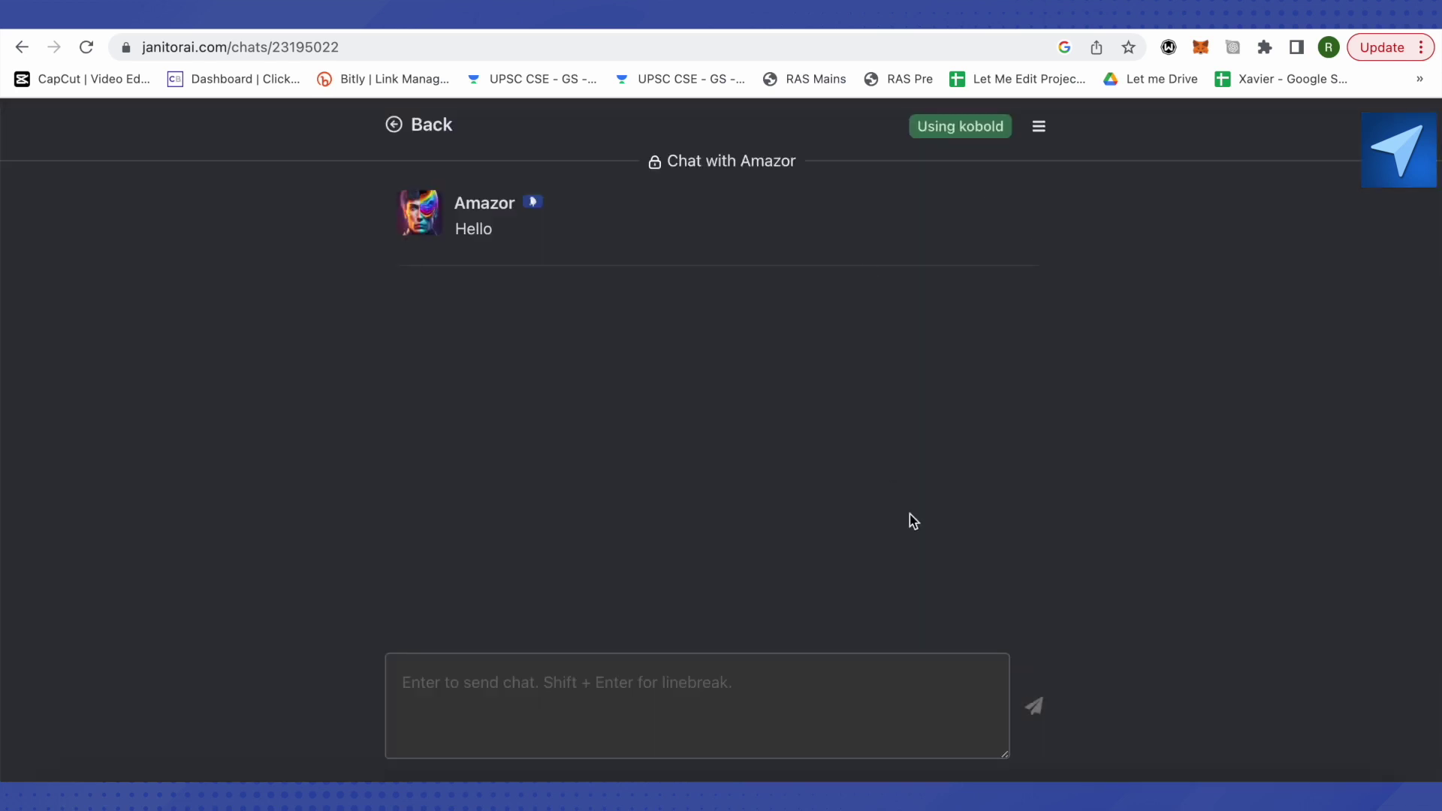